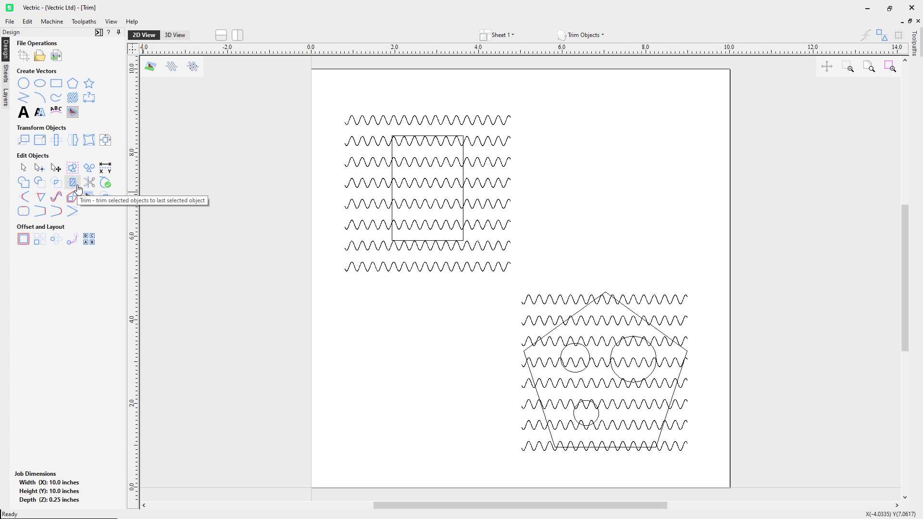
- In Trim Objects, select the eight upper wave lines, then the rectangle last as boundary
{"action": "left_click", "coordinate": [73, 184]}
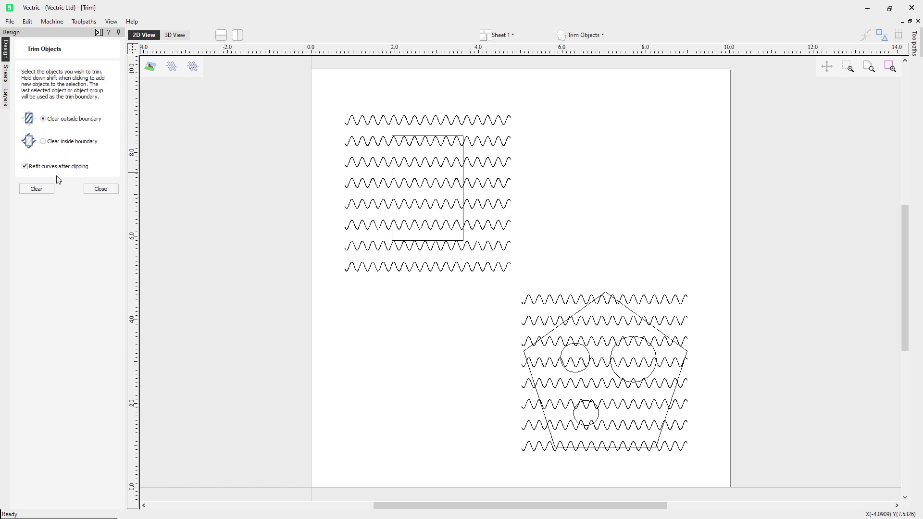
{"action": "left_click", "coordinate": [366, 122]}
{"action": "left_click", "coordinate": [364, 142], "text": "shift"}
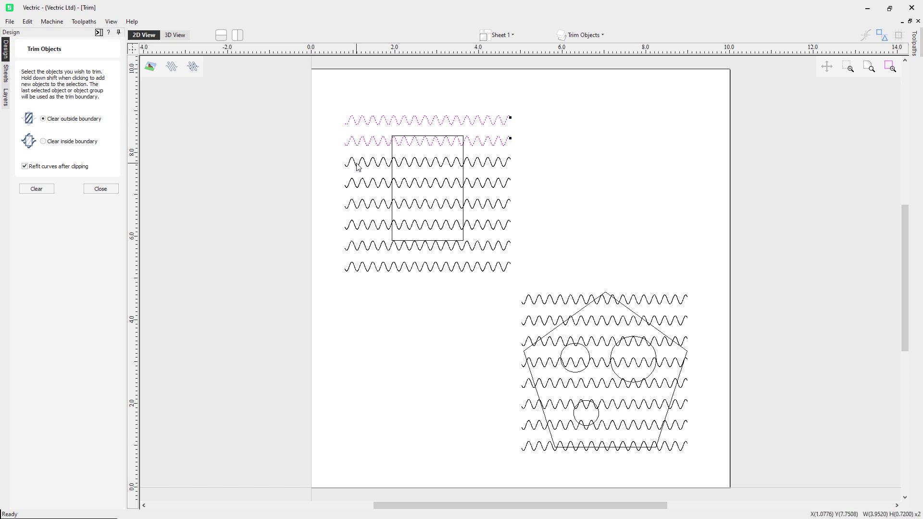
{"action": "left_click", "coordinate": [358, 164], "text": "shift"}
{"action": "left_click", "coordinate": [359, 186], "text": "shift"}
{"action": "left_click", "coordinate": [359, 205], "text": "shift"}
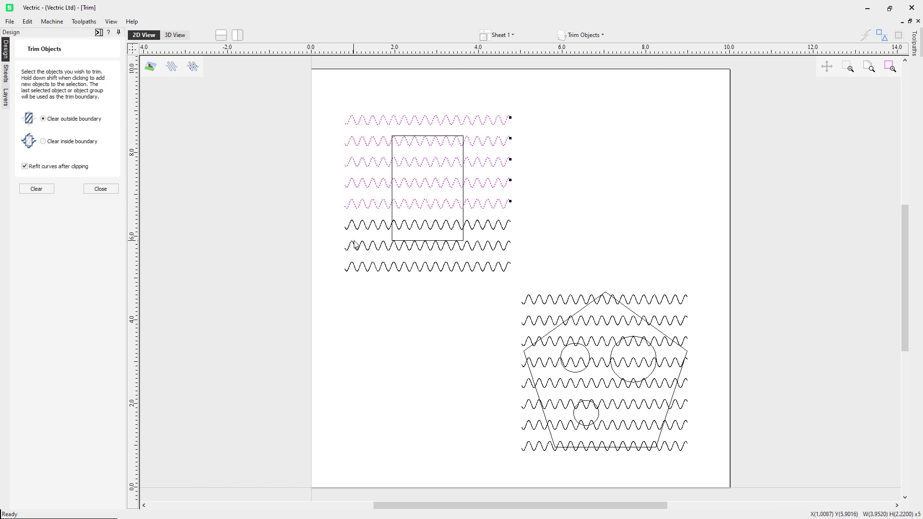
{"action": "left_click", "coordinate": [360, 246], "text": "shift"}
{"action": "left_click", "coordinate": [360, 245], "text": "shift"}
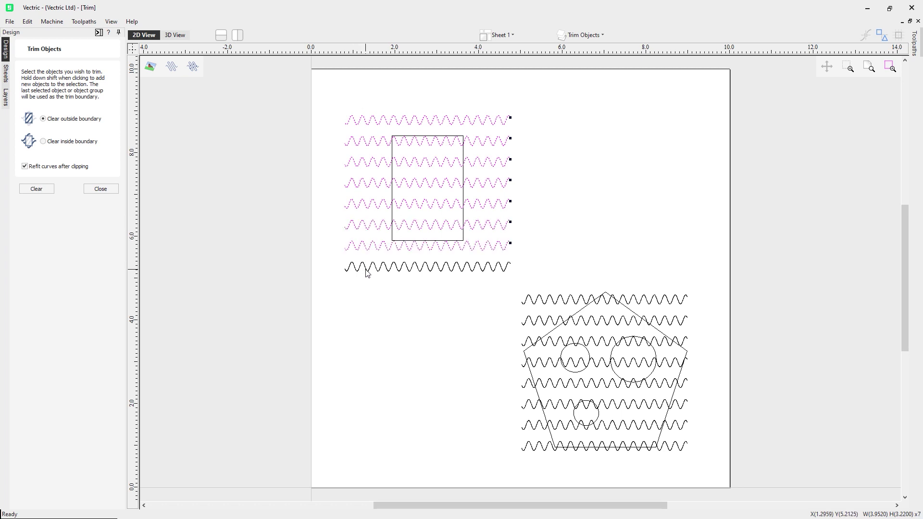
{"action": "left_click", "coordinate": [366, 271], "text": "shift"}
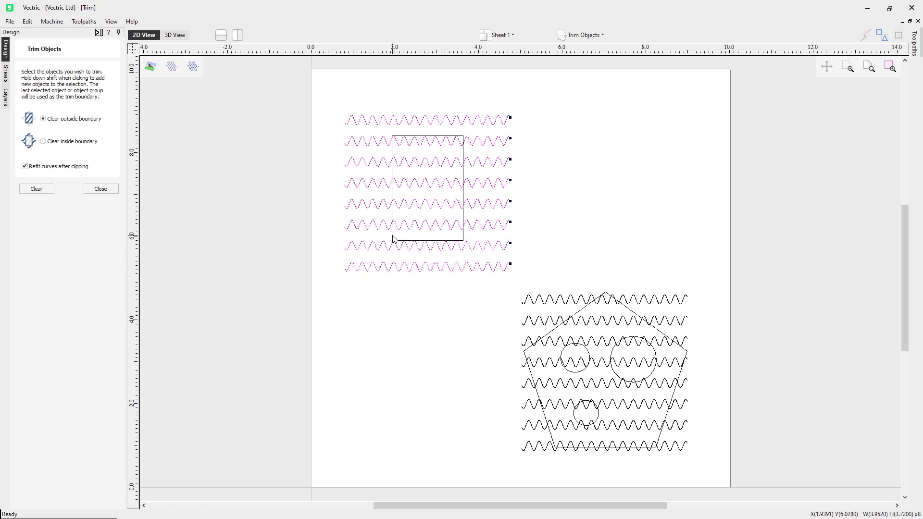
{"action": "left_click", "coordinate": [391, 235], "text": "shift"}
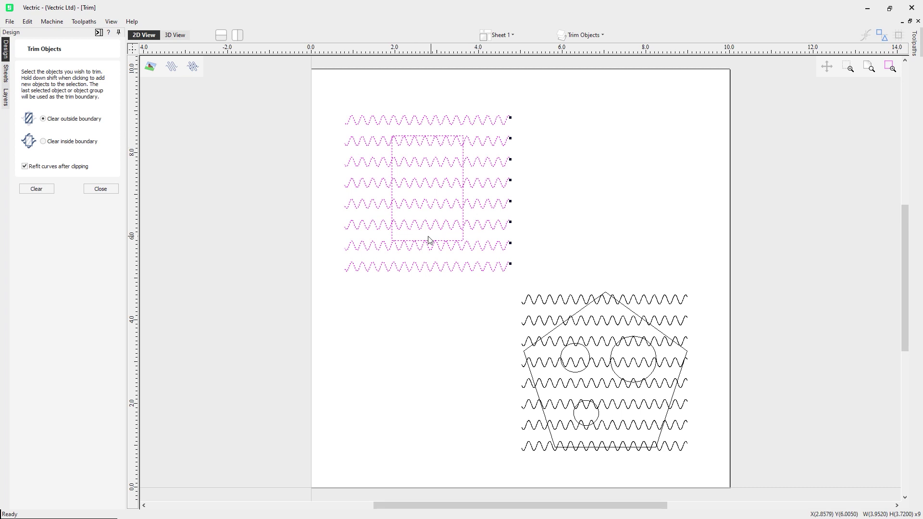
- Trial-trim the upper waves with Clear outside, then Clear inside boundary, undoing both
{"action": "left_click", "coordinate": [48, 191]}
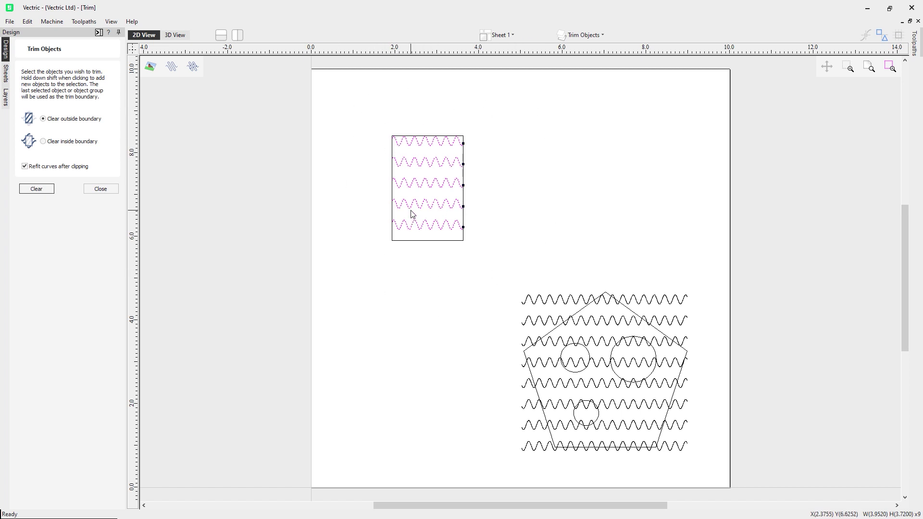
{"action": "key", "text": "ctrl+z"}
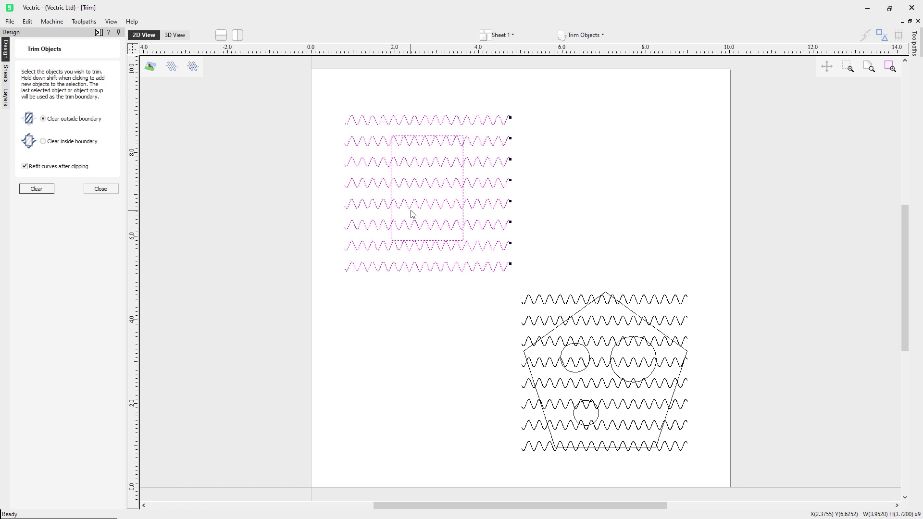
{"action": "left_click", "coordinate": [44, 141]}
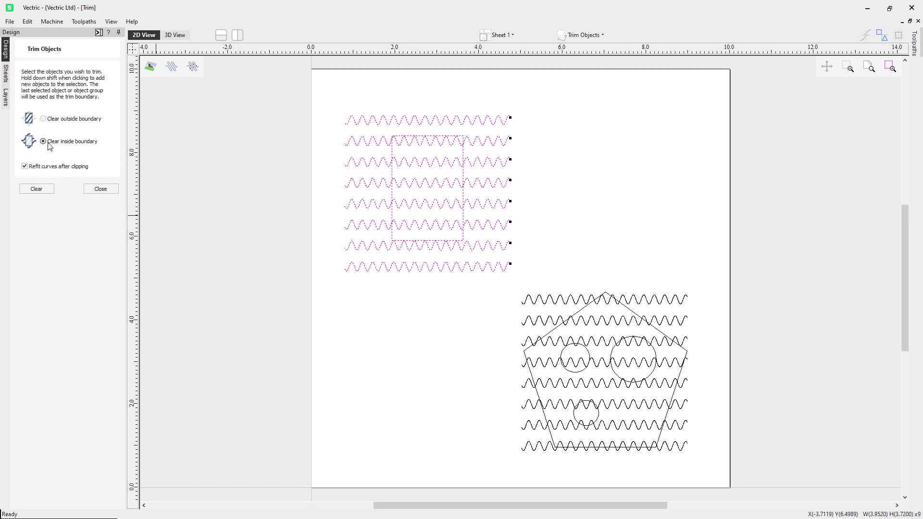
{"action": "left_click", "coordinate": [38, 190]}
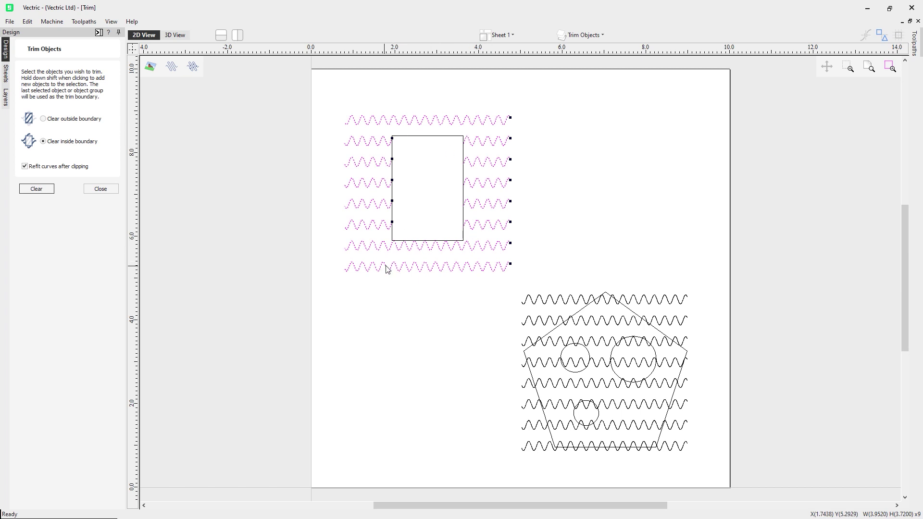
{"action": "key", "text": "ctrl+z"}
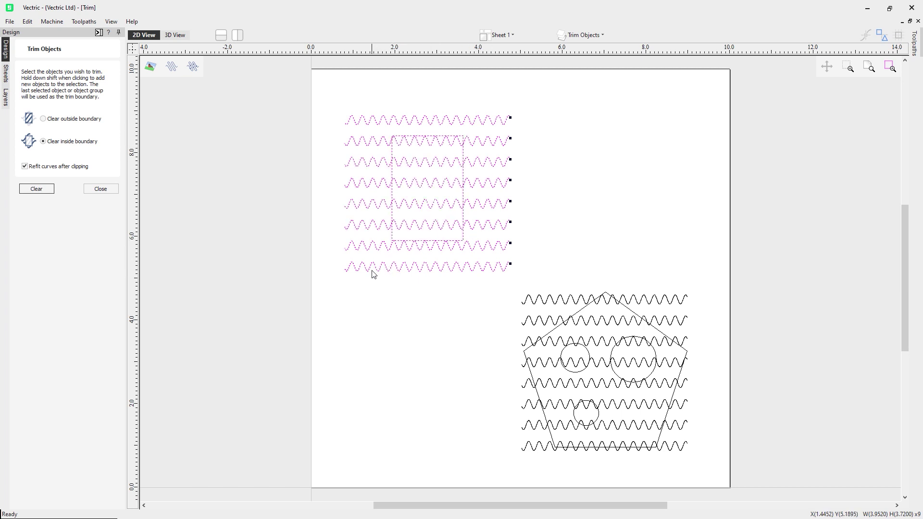
- Try selecting the pentagon and lower waves, then clear the selection
{"action": "left_click", "coordinate": [560, 328]}
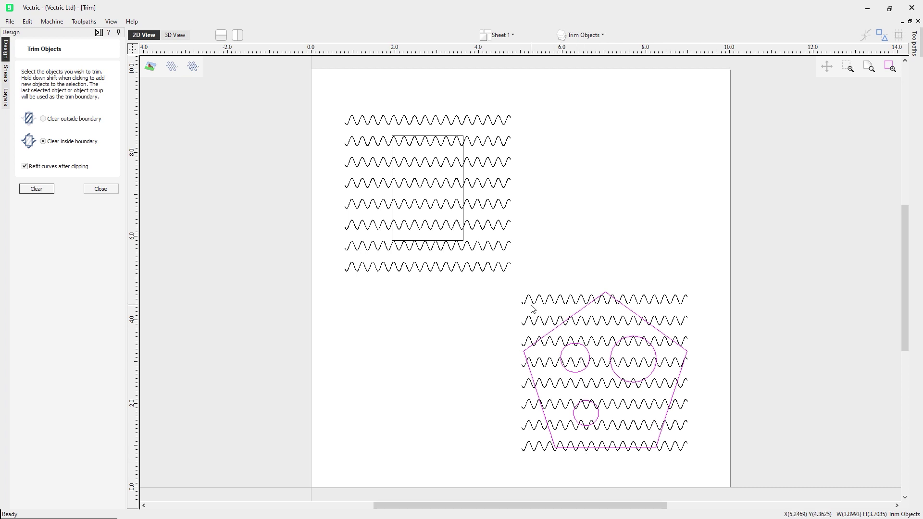
{"action": "left_click", "coordinate": [526, 325]}
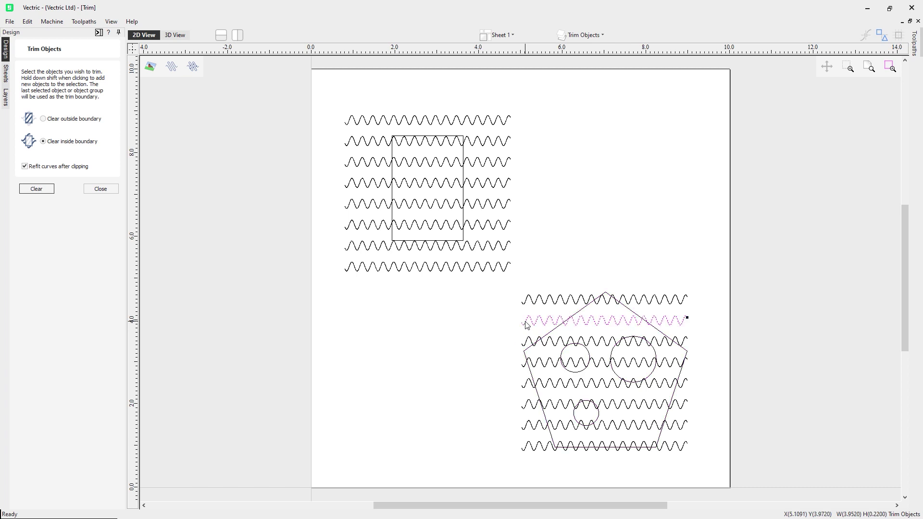
{"action": "left_click", "coordinate": [536, 301]}
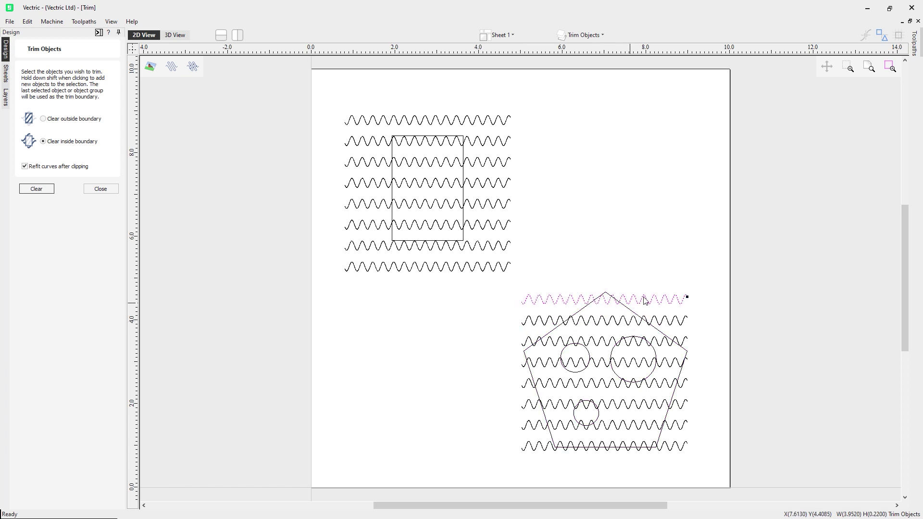
{"action": "left_click", "coordinate": [540, 328]}
- Select all eight lower wave lines, then the pentagon with circles as boundary
{"action": "left_click", "coordinate": [539, 322]}
{"action": "left_click", "coordinate": [537, 301], "text": "shift"}
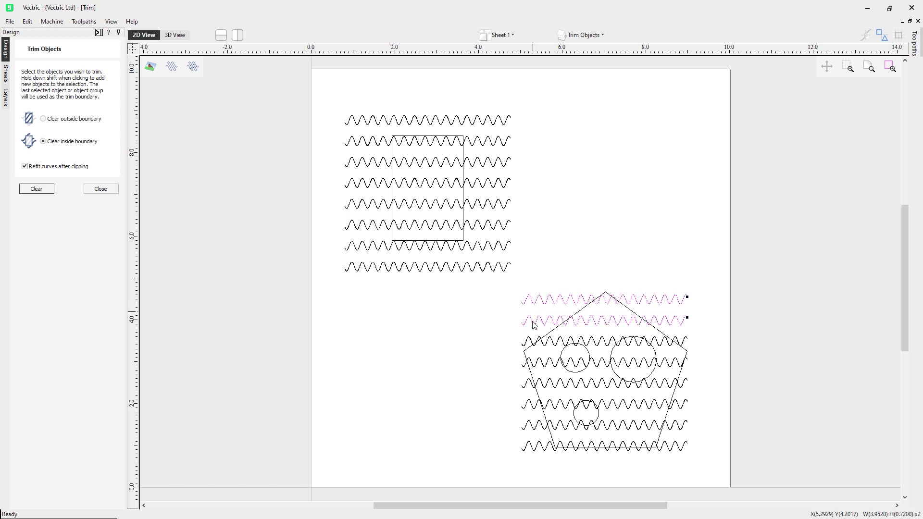
{"action": "left_click", "coordinate": [530, 342], "text": "shift"}
{"action": "left_click", "coordinate": [525, 365], "text": "shift"}
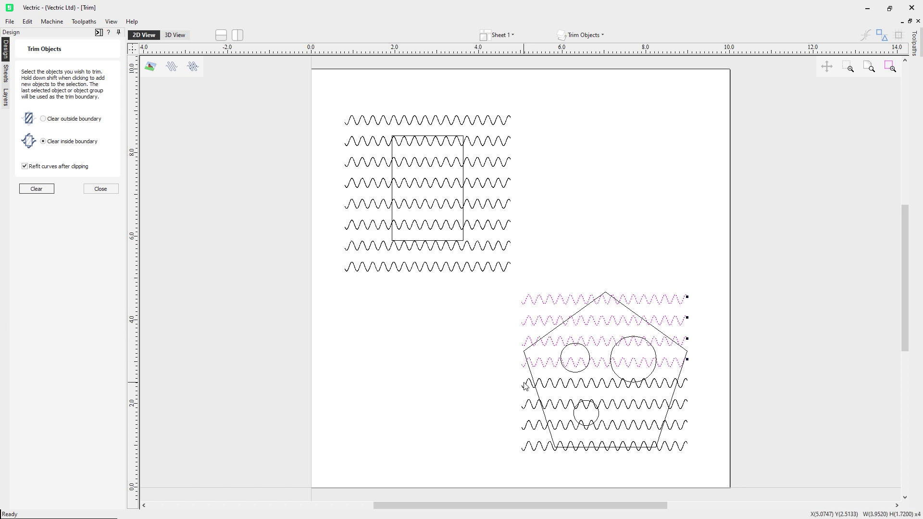
{"action": "left_click", "coordinate": [526, 385], "text": "shift"}
{"action": "left_click", "coordinate": [526, 405], "text": "shift"}
{"action": "left_click", "coordinate": [526, 426], "text": "shift"}
{"action": "left_click", "coordinate": [530, 447], "text": "shift"}
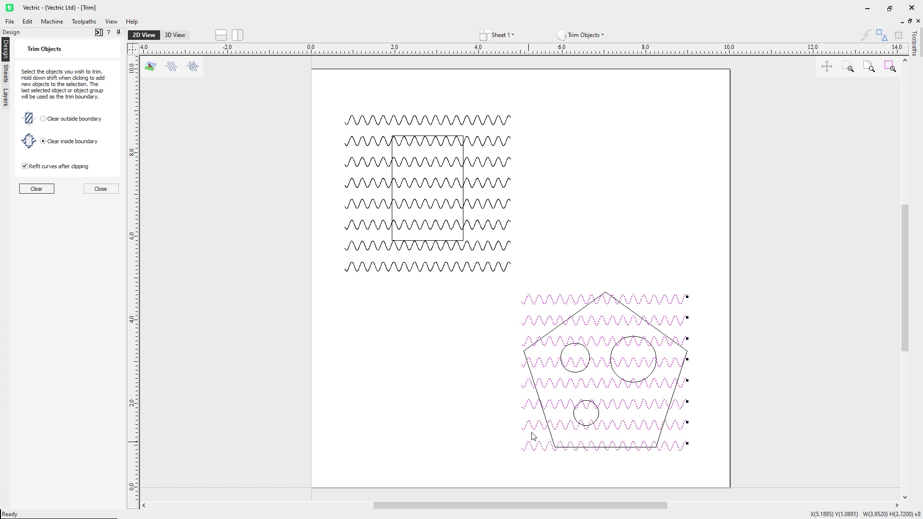
{"action": "left_click", "coordinate": [554, 332], "text": "shift"}
- Preview clearing the lower waves outside the pentagon, undo, and return to Clear inside boundary
{"action": "left_click", "coordinate": [81, 120]}
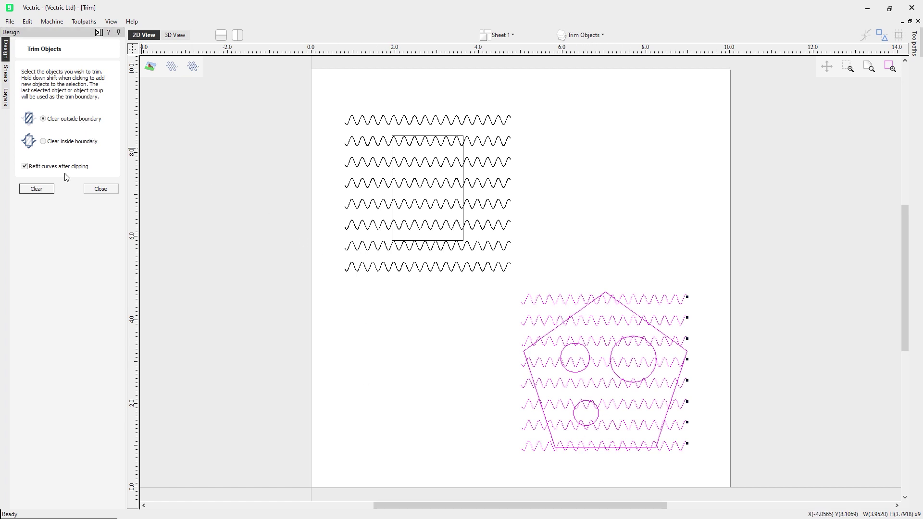
{"action": "left_click", "coordinate": [47, 191]}
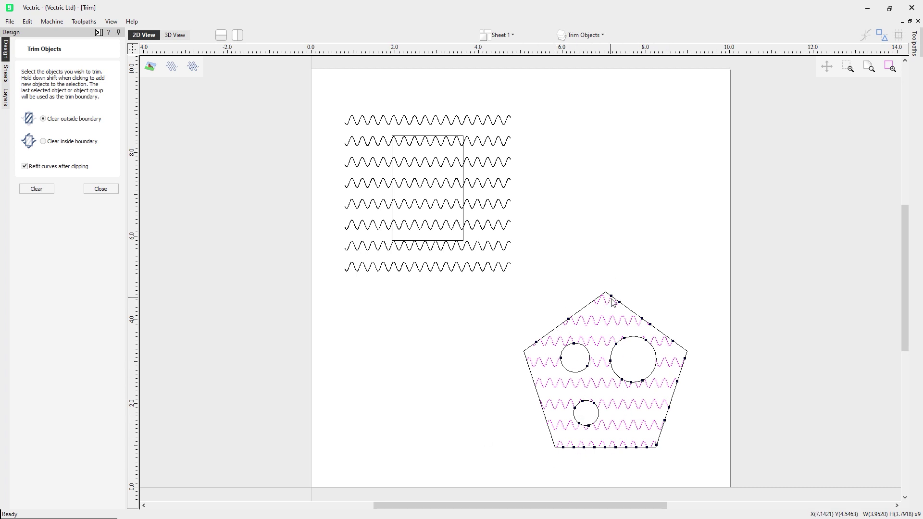
{"action": "key", "text": "ctrl+z"}
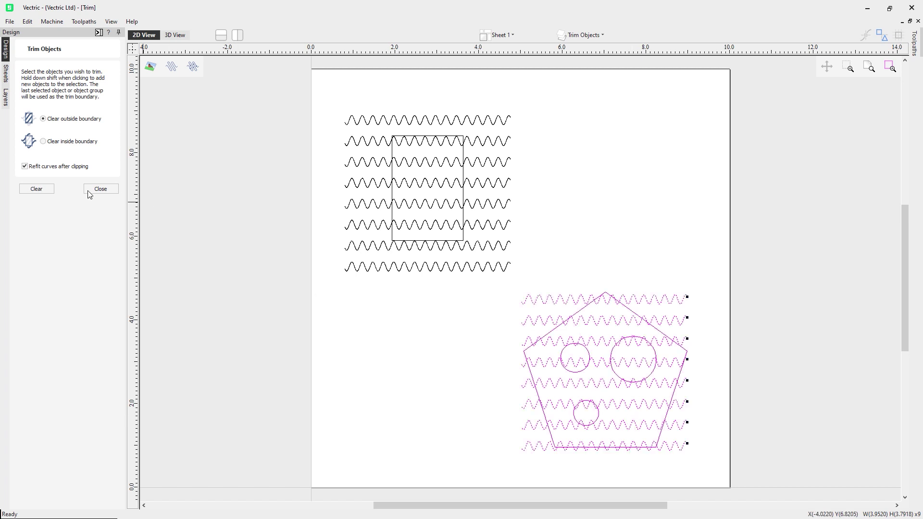
{"action": "left_click", "coordinate": [43, 142]}
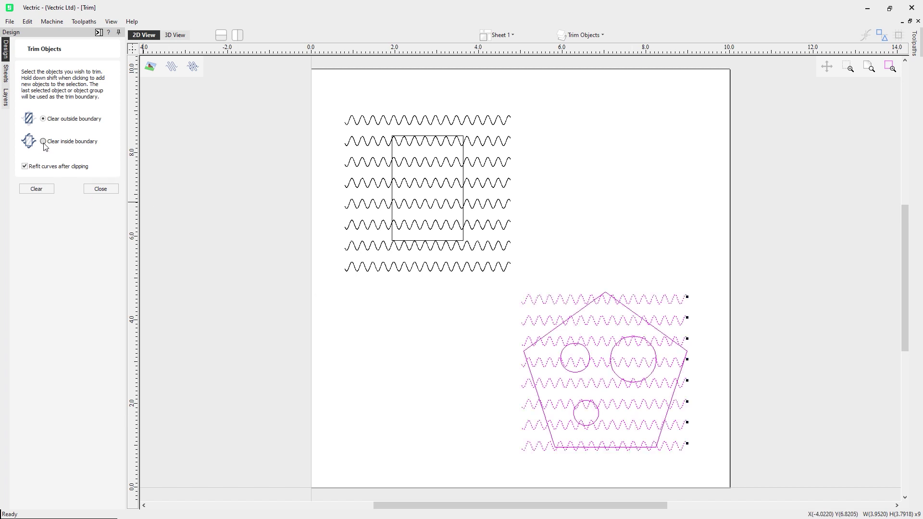
- Clear the wave parts inside the pentagon and close the Trim Objects form
{"action": "left_click", "coordinate": [38, 189]}
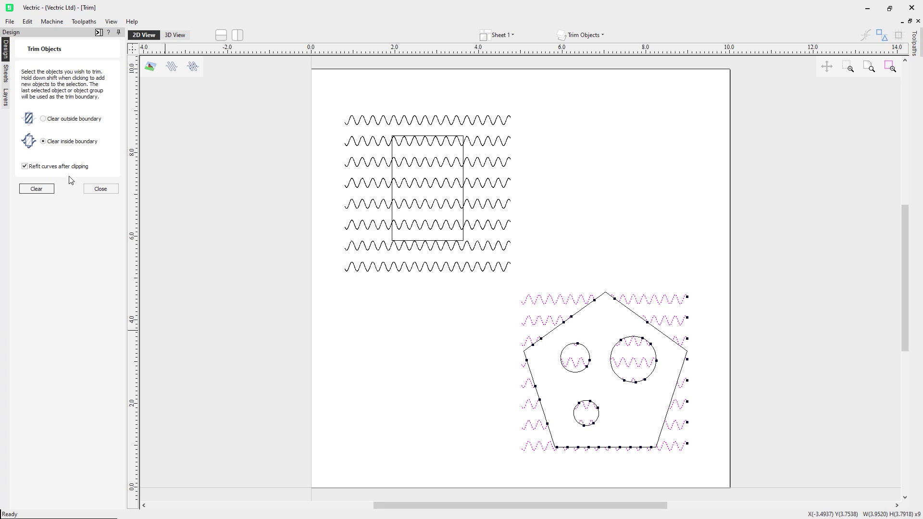
{"action": "left_click", "coordinate": [102, 189]}
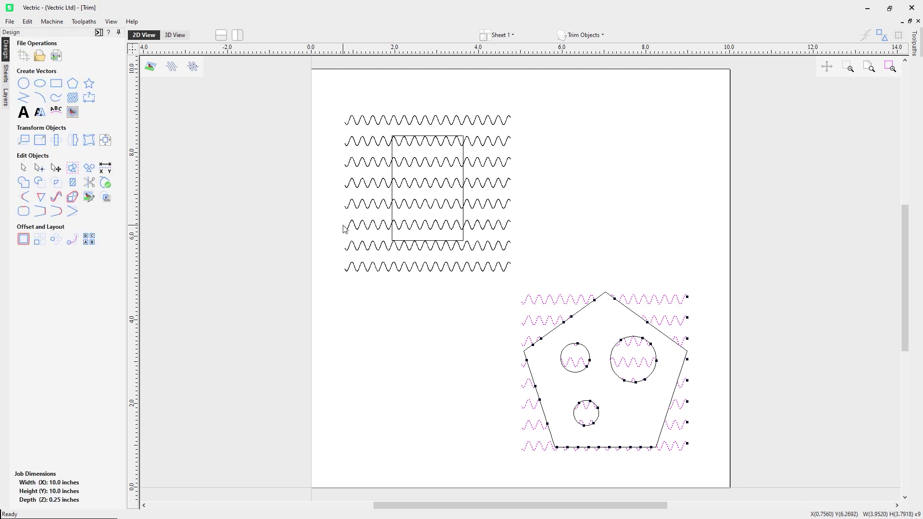
- Hide Trim Objects, make Layer 1 visible and active, and start Interactive Vector Trim
{"action": "left_click", "coordinate": [606, 39]}
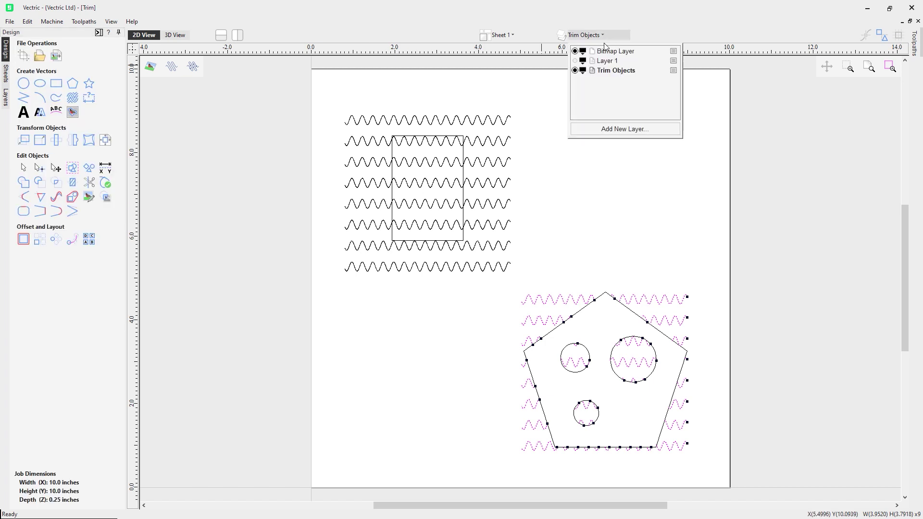
{"action": "left_click", "coordinate": [575, 70]}
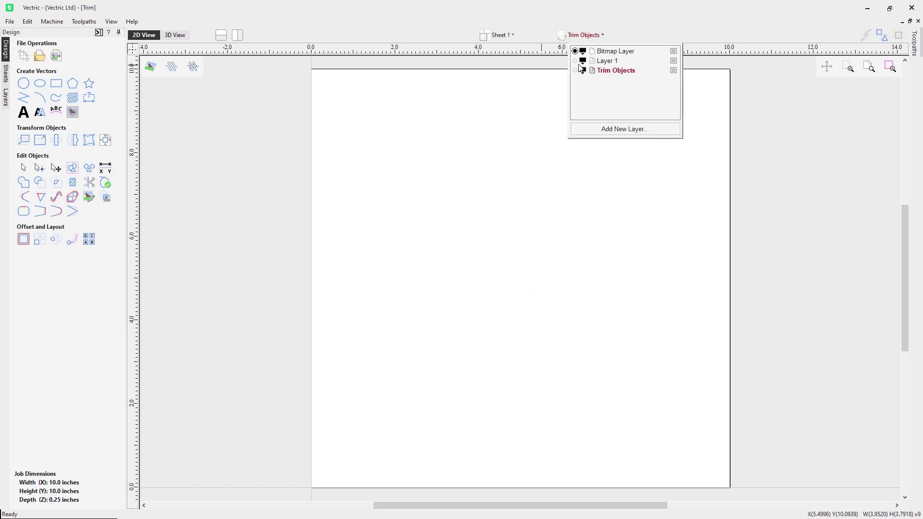
{"action": "left_click", "coordinate": [576, 60]}
{"action": "left_click", "coordinate": [594, 61]}
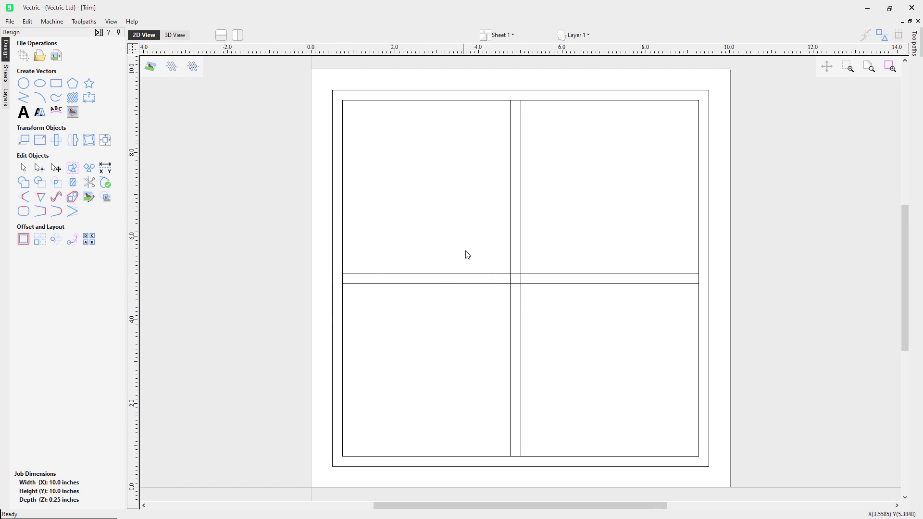
{"action": "left_click", "coordinate": [89, 183]}
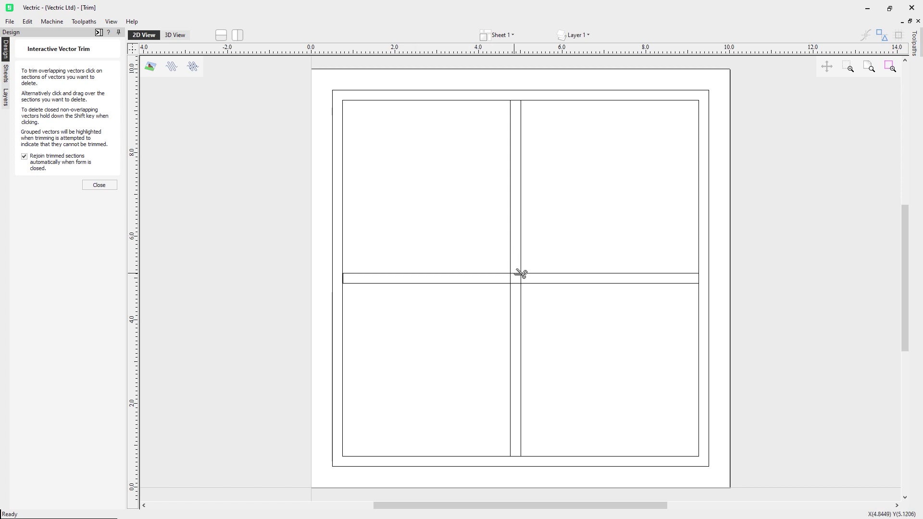
- Trim away the divider line pieces at the crossing between the vertical double lines
{"action": "left_click_drag", "start_coordinate": [521, 274], "coordinate": [499, 336]}
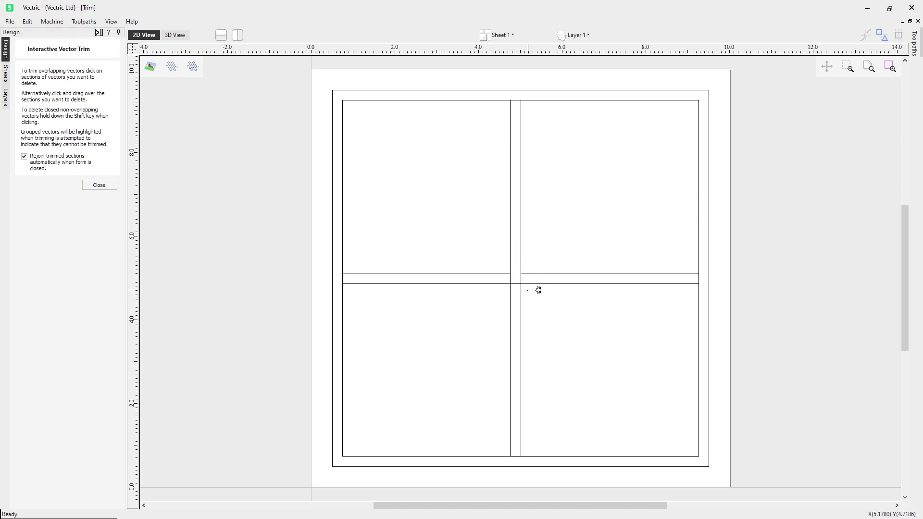
{"action": "scroll", "coordinate": [534, 291], "scroll_direction": "up", "scroll_amount": 5}
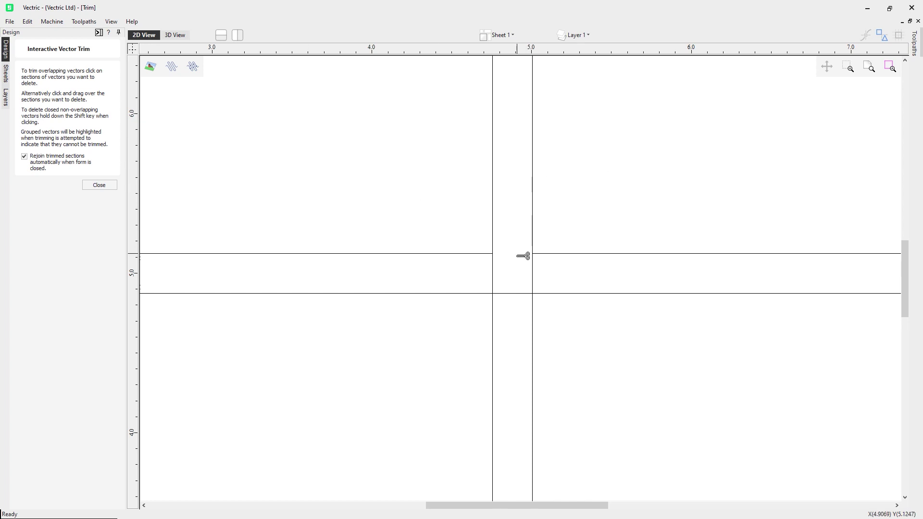
{"action": "left_click", "coordinate": [517, 302]}
{"action": "left_click", "coordinate": [492, 277]}
{"action": "left_click", "coordinate": [532, 273]}
- Delete the outer border rectangle surrounding the four window panes
{"action": "scroll", "coordinate": [515, 214], "scroll_direction": "down", "scroll_amount": 5}
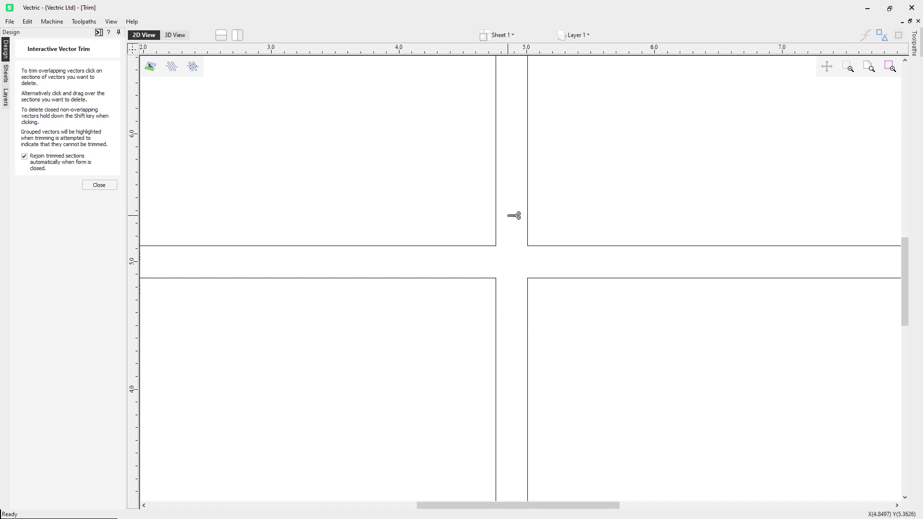
{"action": "scroll", "coordinate": [515, 149], "scroll_direction": "up", "scroll_amount": 1}
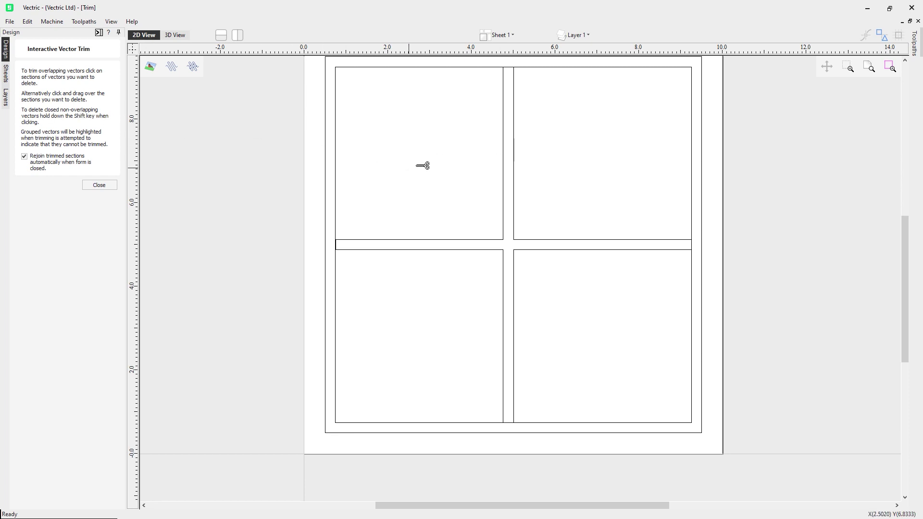
{"action": "scroll", "coordinate": [454, 157], "scroll_direction": "down", "scroll_amount": 2}
{"action": "scroll", "coordinate": [478, 85], "scroll_direction": "up", "scroll_amount": 2}
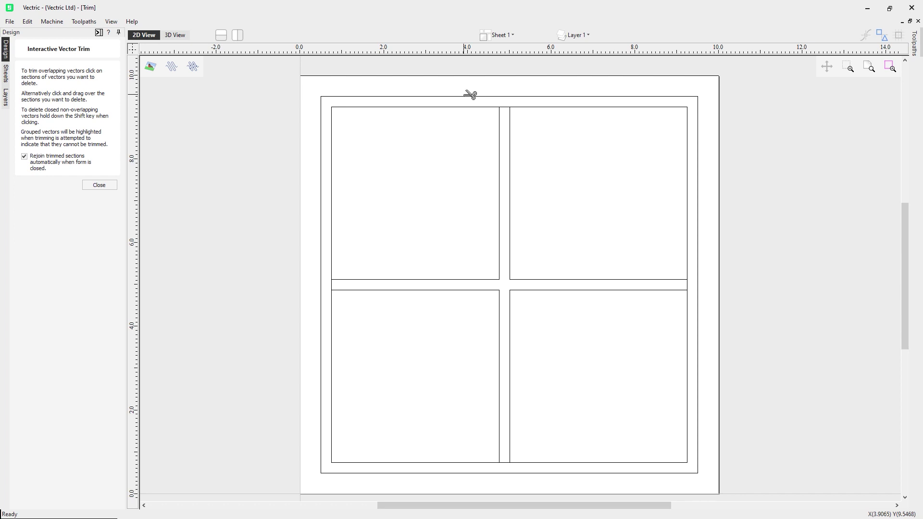
{"action": "left_click", "coordinate": [470, 96], "text": "shift"}
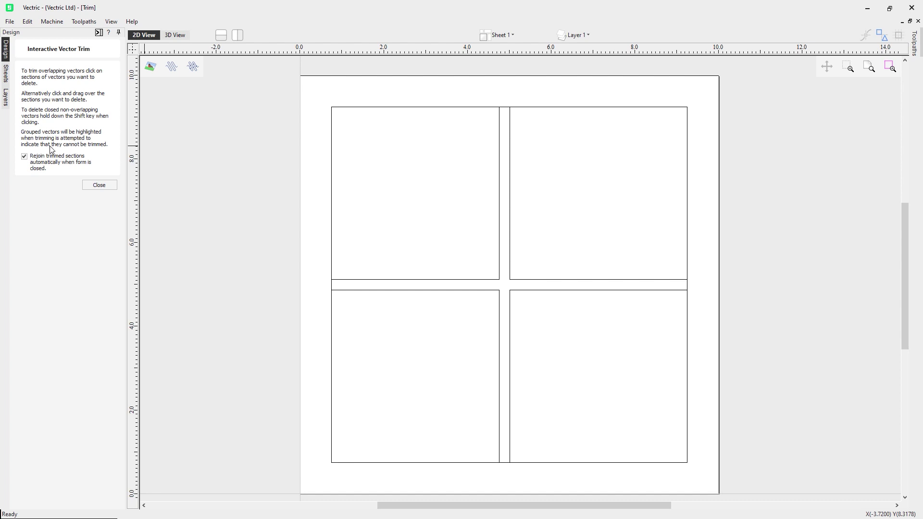
{"action": "left_click", "coordinate": [589, 37]}
- Show and activate the Trim Objects layer and hide Layer 1
{"action": "left_click", "coordinate": [576, 69]}
{"action": "left_click", "coordinate": [576, 61]}
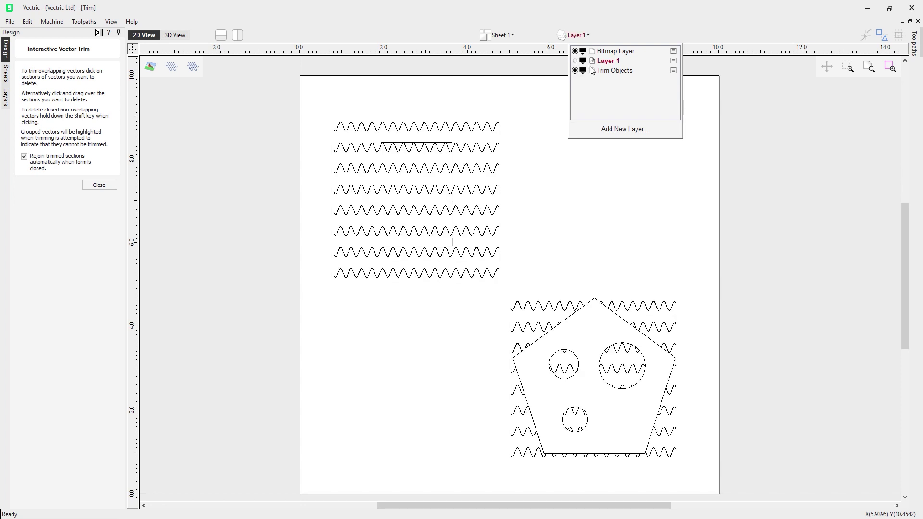
{"action": "left_click", "coordinate": [594, 70]}
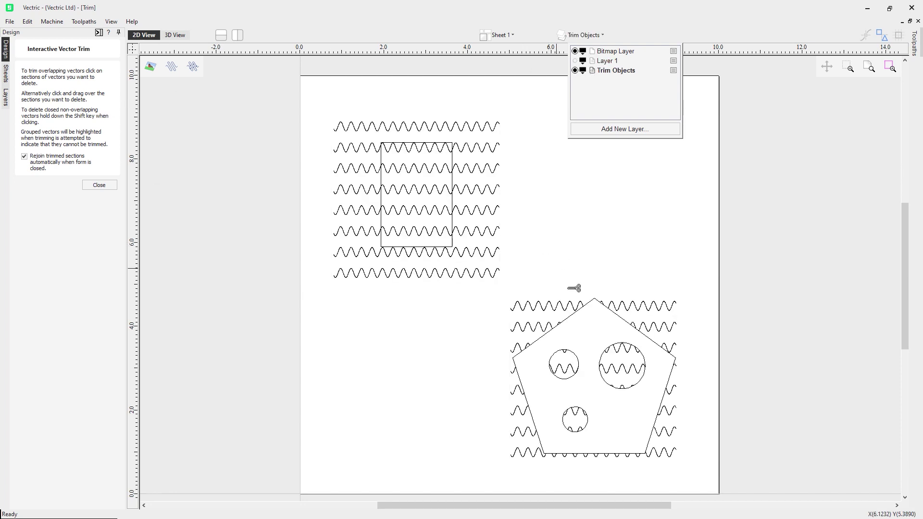
- Try trimming the grouped pentagon, then exit trim and check its right-click Ungroup option
{"action": "left_click", "coordinate": [574, 316]}
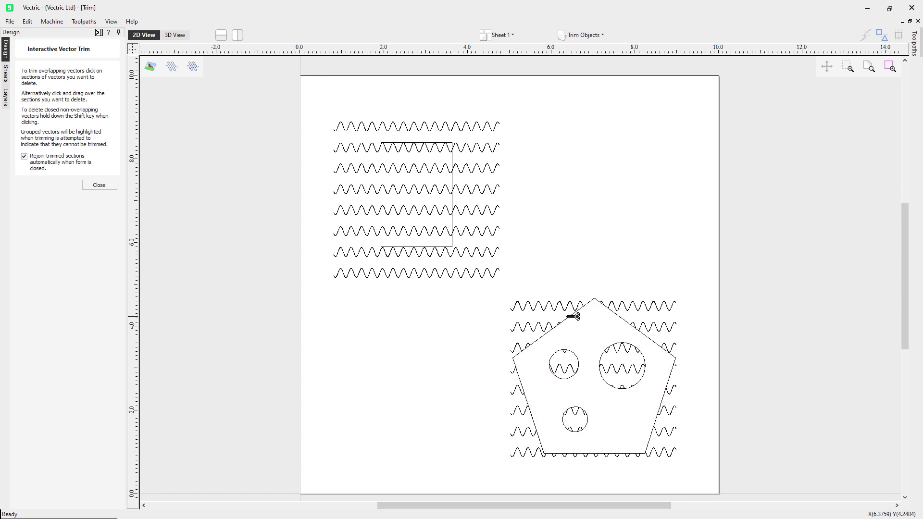
{"action": "left_click", "coordinate": [572, 316]}
{"action": "left_click", "coordinate": [100, 186]}
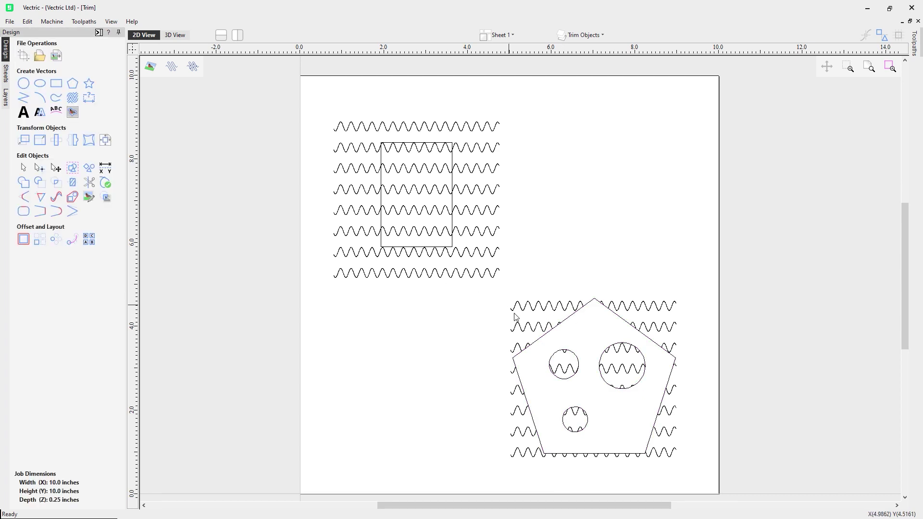
{"action": "left_click", "coordinate": [573, 316]}
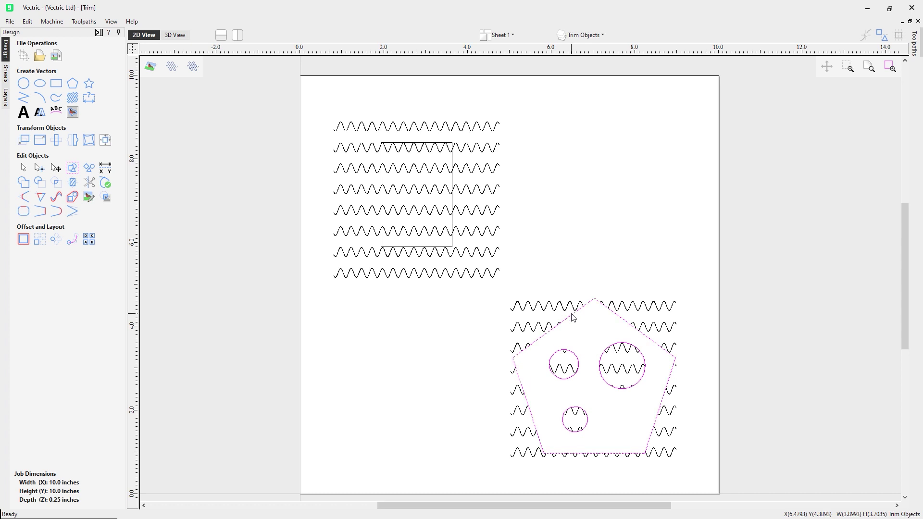
{"action": "right_click", "coordinate": [572, 315]}
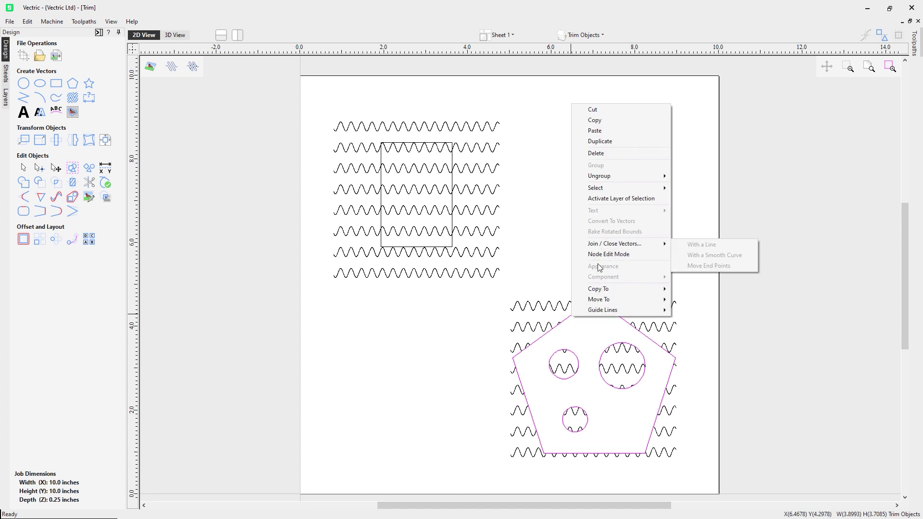
{"action": "mouse_move", "coordinate": [626, 176]}
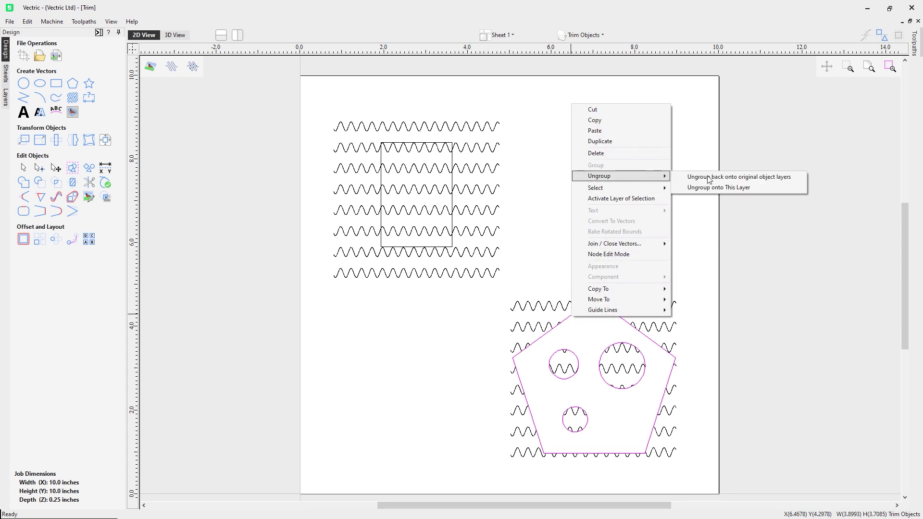
{"action": "left_click", "coordinate": [466, 355]}
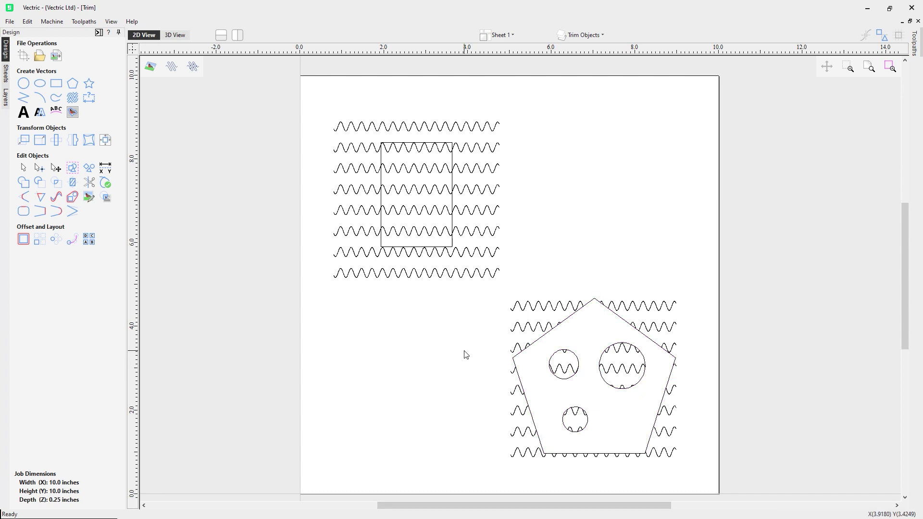
- Show and activate Layer 1, hide Trim Objects, then open and close Interactive Vector Trim
{"action": "left_click", "coordinate": [583, 34]}
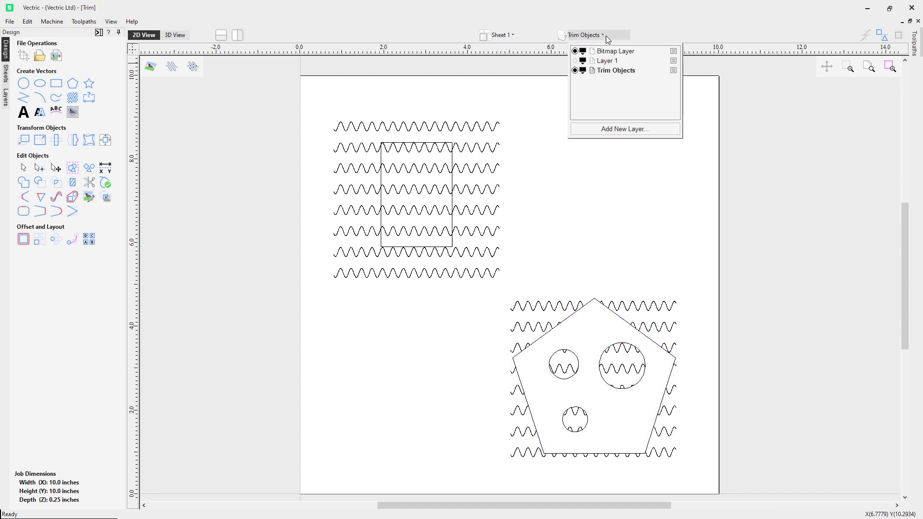
{"action": "left_click", "coordinate": [576, 61]}
{"action": "left_click", "coordinate": [576, 70]}
{"action": "left_click", "coordinate": [601, 61]}
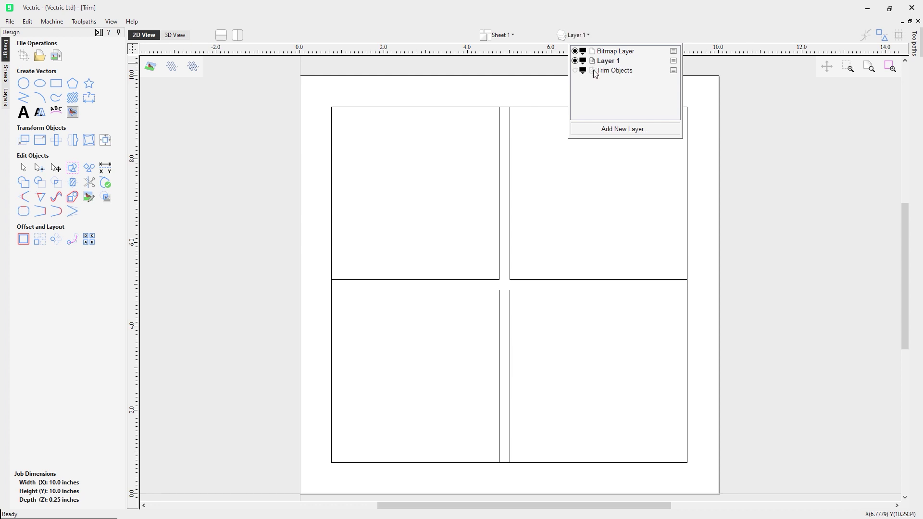
{"action": "left_click", "coordinate": [385, 210]}
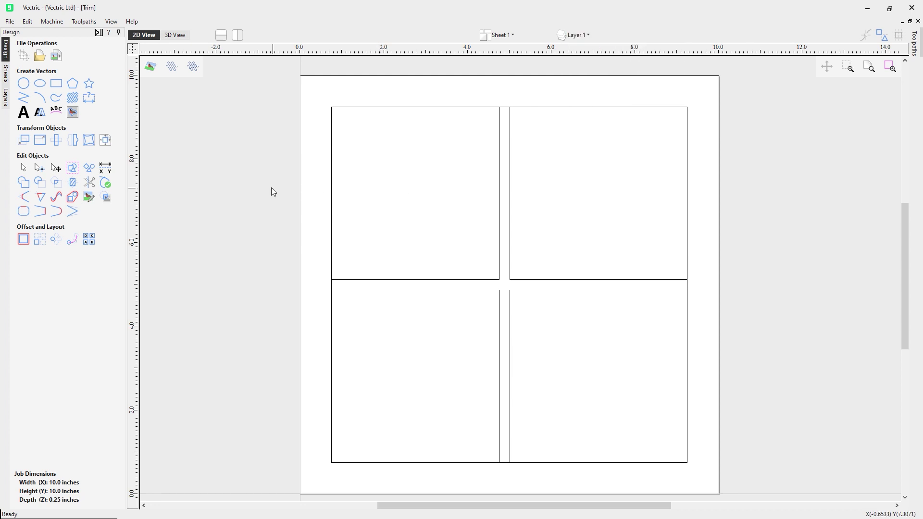
{"action": "left_click", "coordinate": [94, 187]}
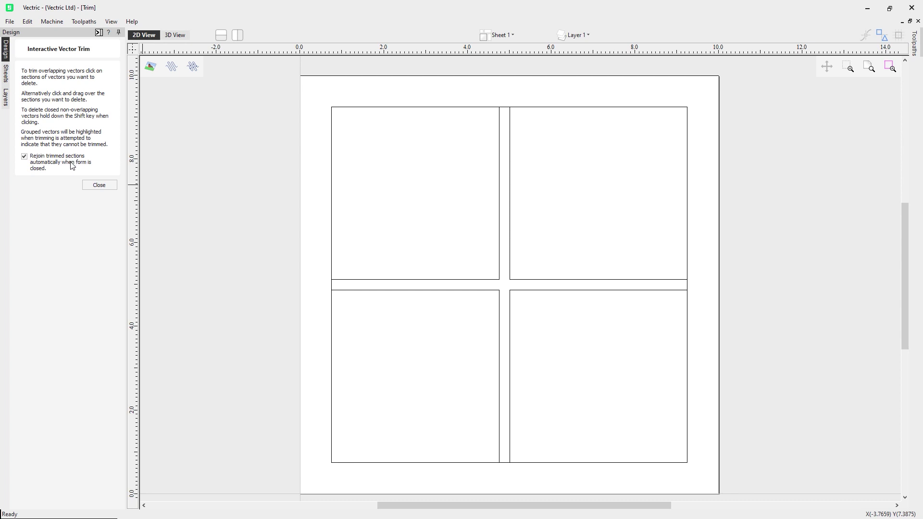
{"action": "left_click", "coordinate": [98, 185]}
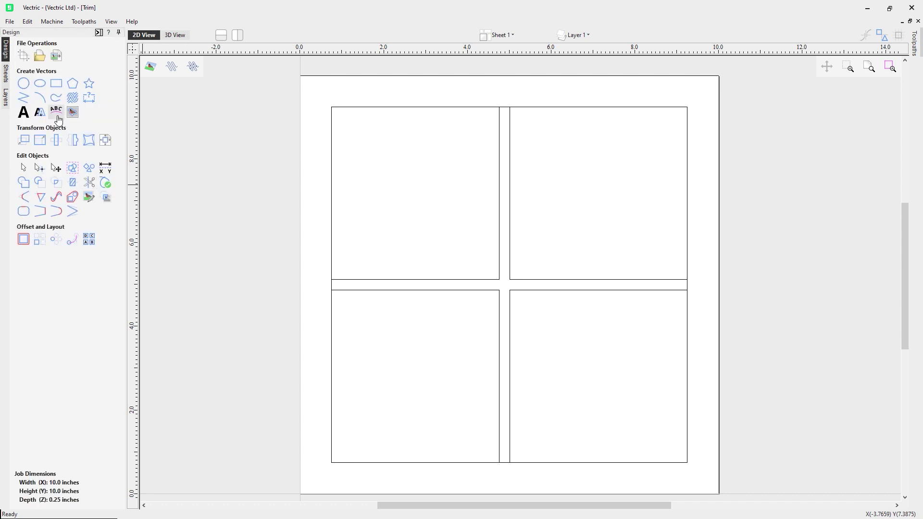
- Draw a circle in the top-left pane and offset it 0.25 in outward
{"action": "left_click", "coordinate": [27, 87]}
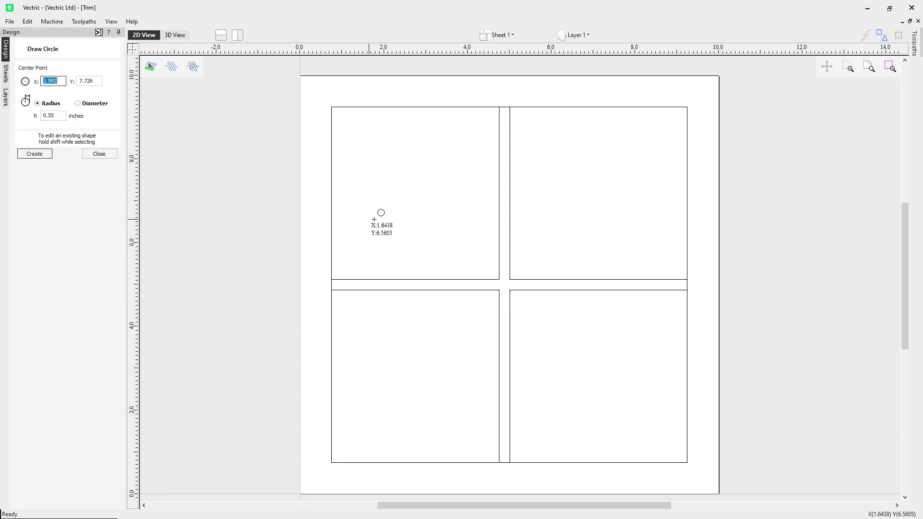
{"action": "left_click", "coordinate": [372, 167]}
{"action": "left_click", "coordinate": [393, 183]}
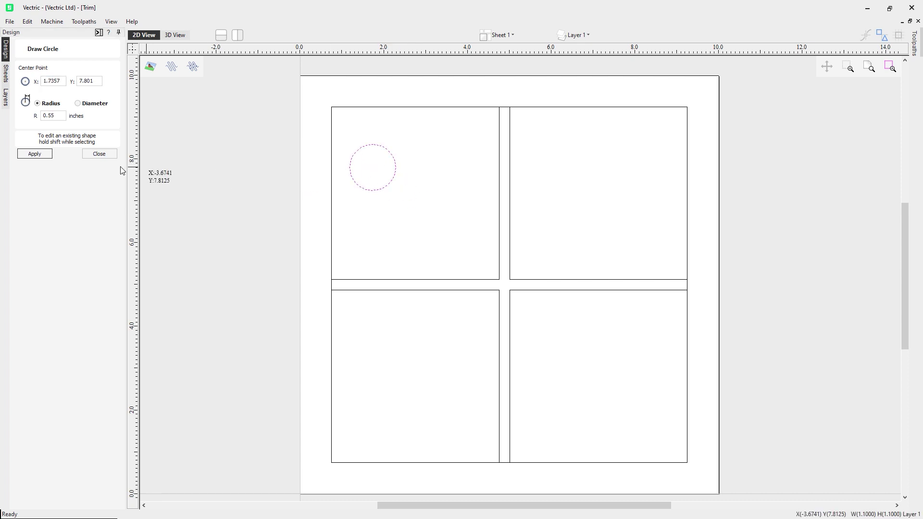
{"action": "left_click", "coordinate": [99, 154]}
{"action": "left_click", "coordinate": [23, 240]}
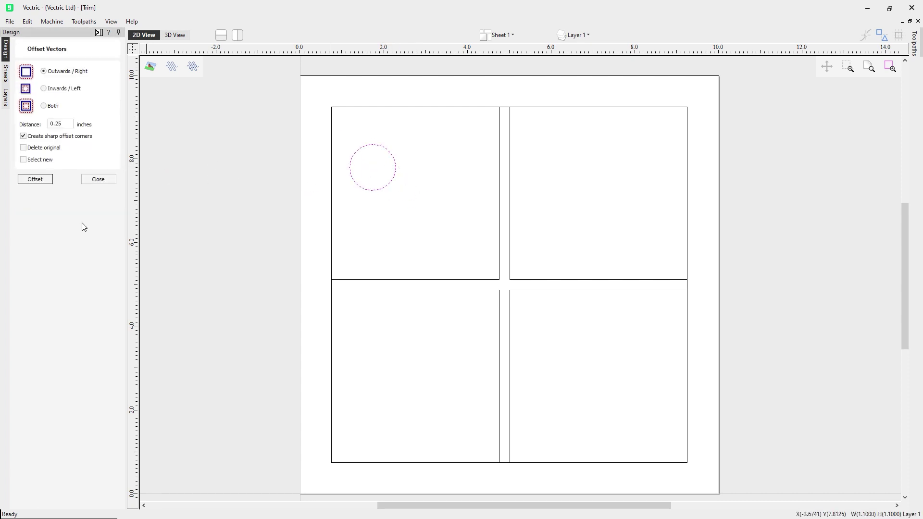
{"action": "left_click", "coordinate": [48, 179]}
- Drag a copy of the circle pair down-right so it overlaps the original
{"action": "left_click", "coordinate": [404, 219]}
{"action": "left_click_drag", "start_coordinate": [383, 151], "coordinate": [433, 203]}
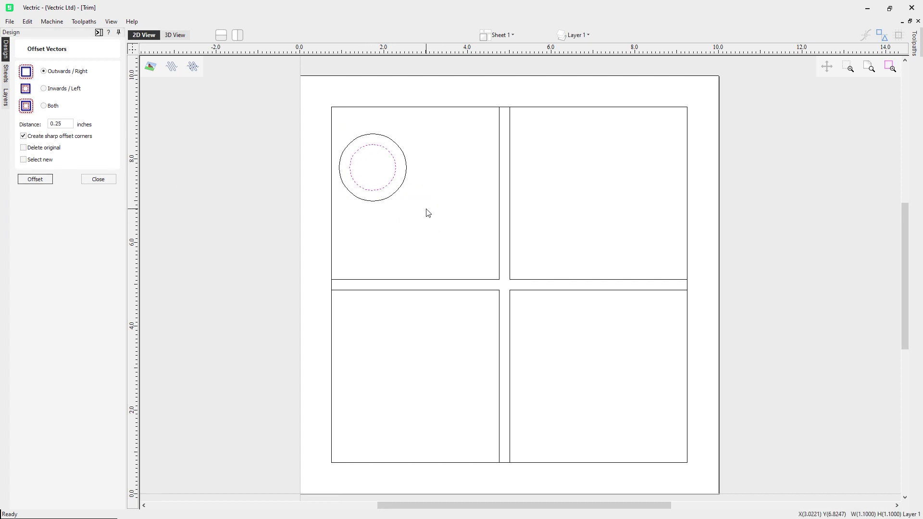
{"action": "left_click", "coordinate": [394, 196], "text": "shift"}
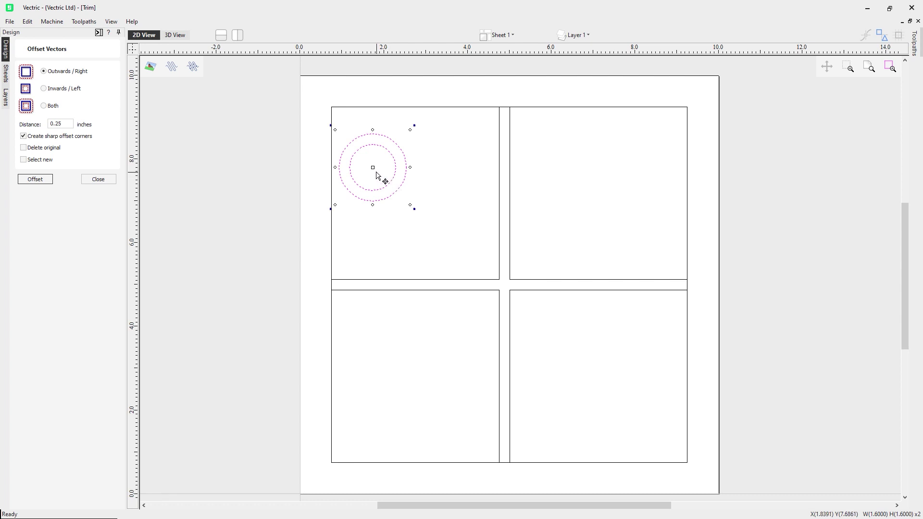
{"action": "left_click_drag", "start_coordinate": [373, 167], "coordinate": [424, 197]}
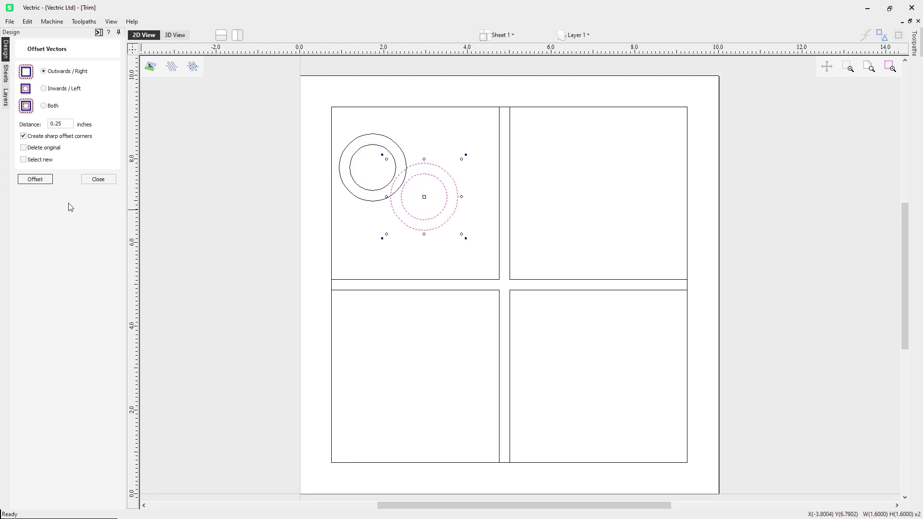
{"action": "left_click", "coordinate": [94, 183]}
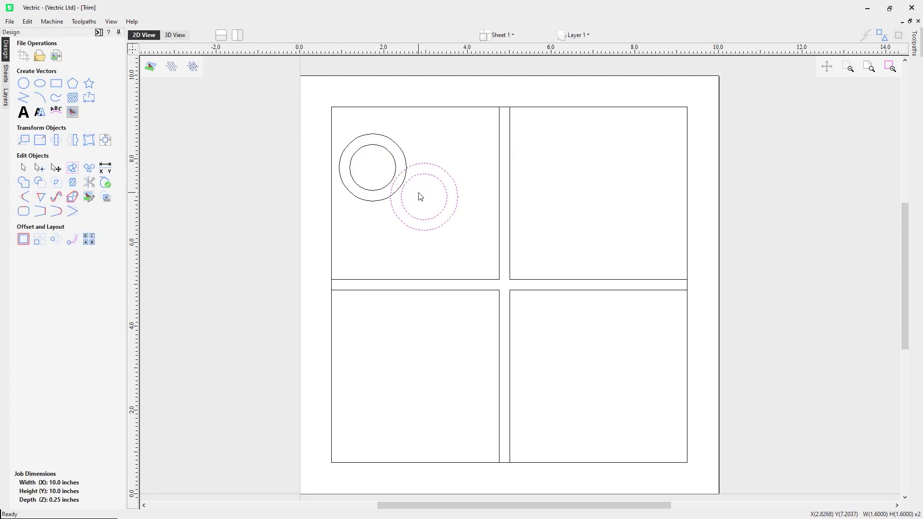
{"action": "left_click", "coordinate": [406, 180]}
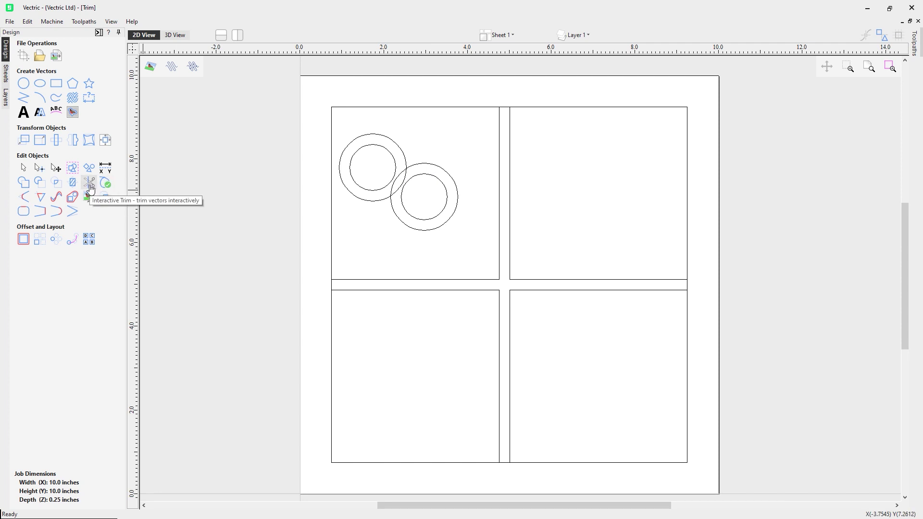
{"action": "left_click", "coordinate": [88, 182]}
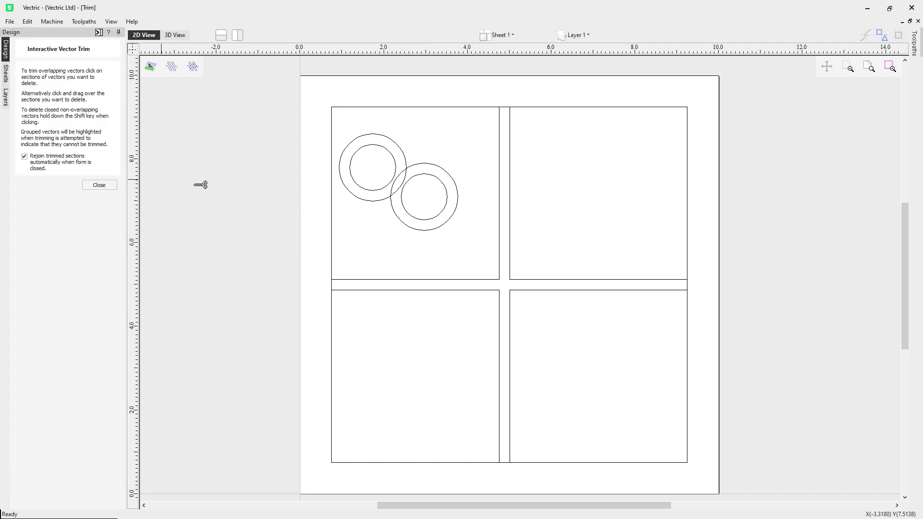
- Trim away the overlapping arcs between the two outer circles with Interactive Vector Trim
{"action": "scroll", "coordinate": [403, 180], "scroll_direction": "up", "scroll_amount": 3}
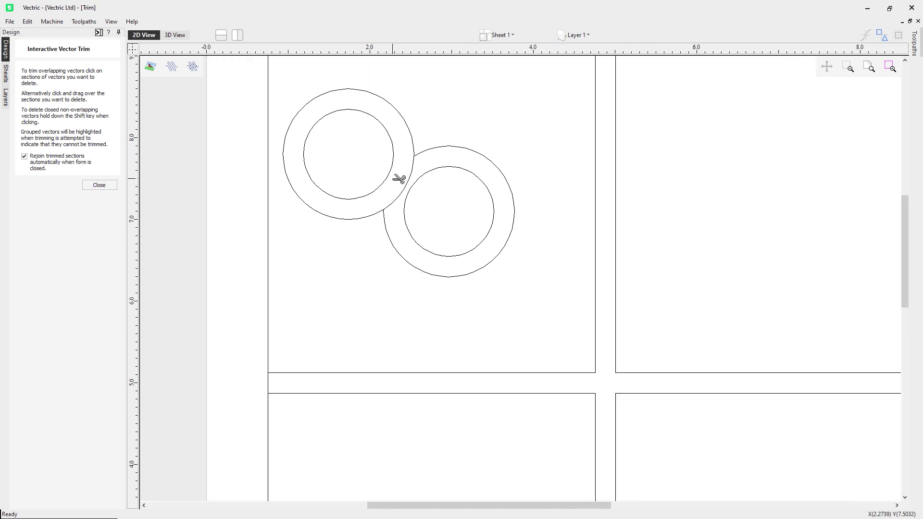
{"action": "left_click", "coordinate": [412, 184]}
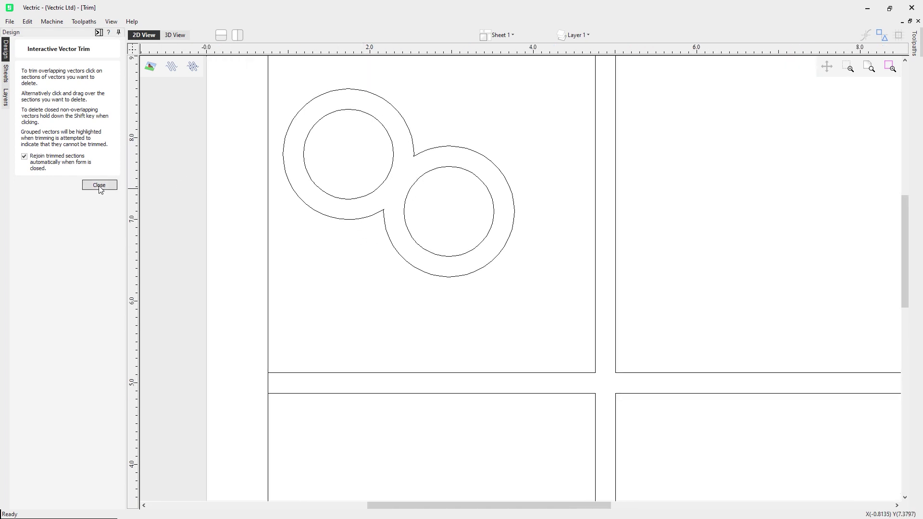
{"action": "key", "text": "Escape"}
- Select the merged figure-eight outline and zoom back out to view it
{"action": "left_click", "coordinate": [363, 219]}
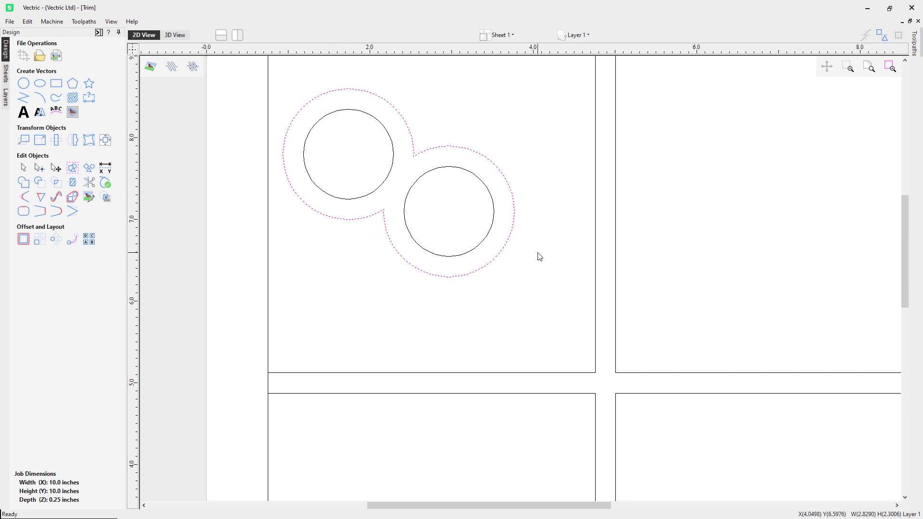
{"action": "scroll", "coordinate": [540, 256], "scroll_direction": "down", "scroll_amount": 2}
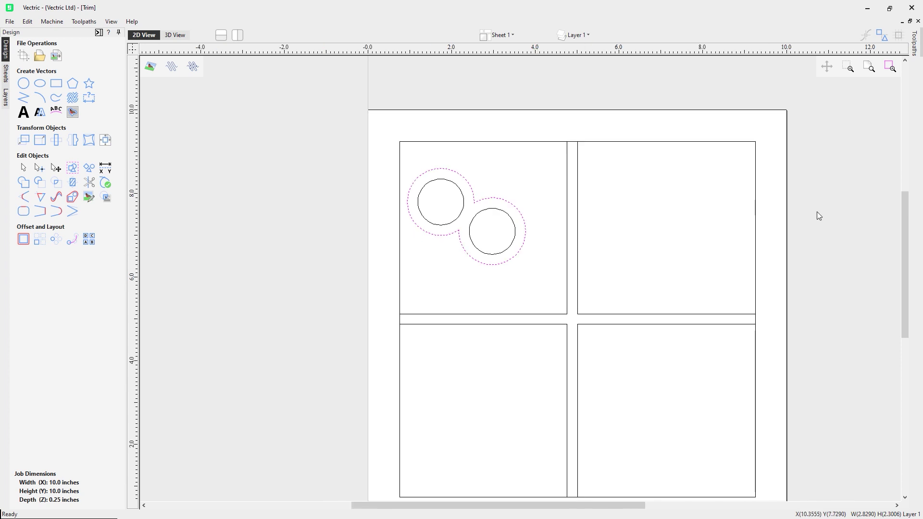
{"action": "left_click_drag", "start_coordinate": [905, 226], "coordinate": [908, 241]}
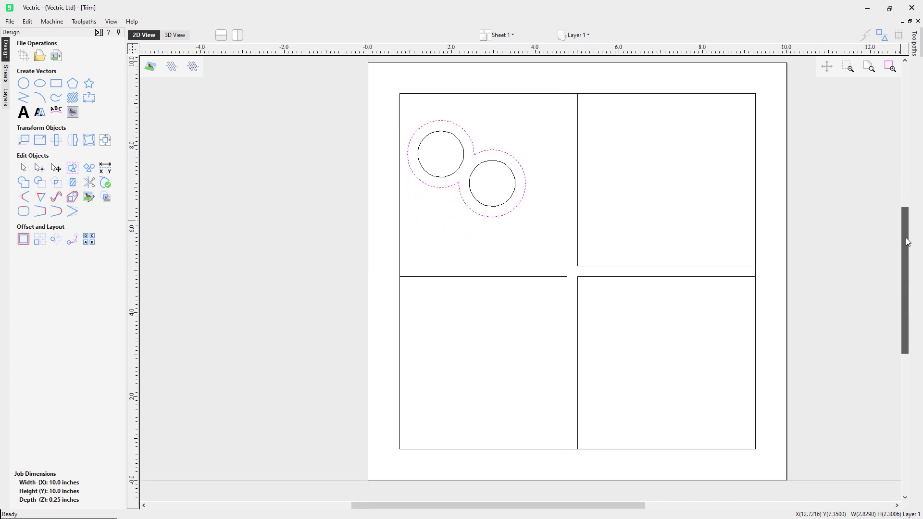